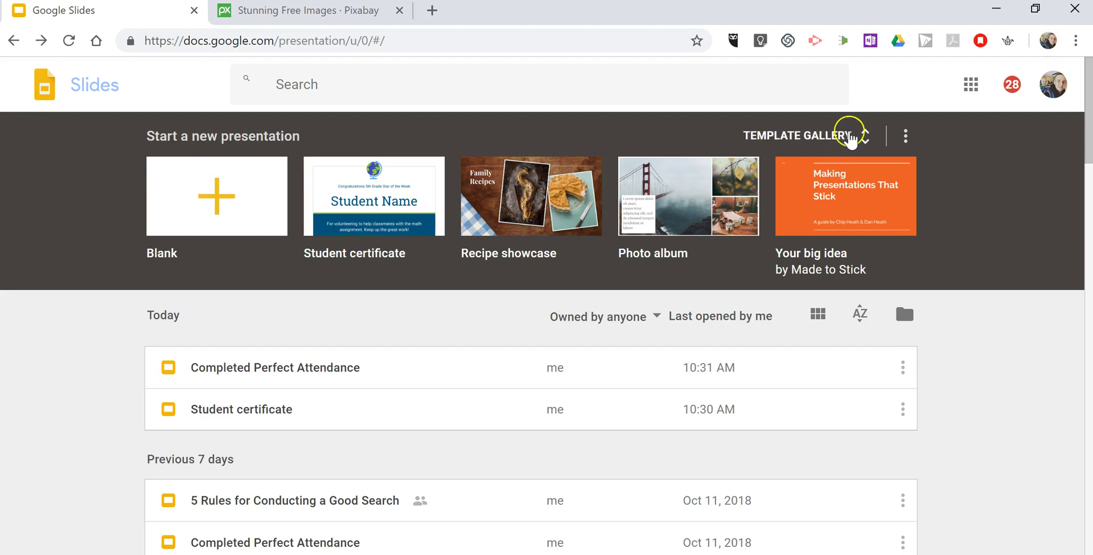
Open the Student certificate presentation from the Google Slides home page
click(365, 228)
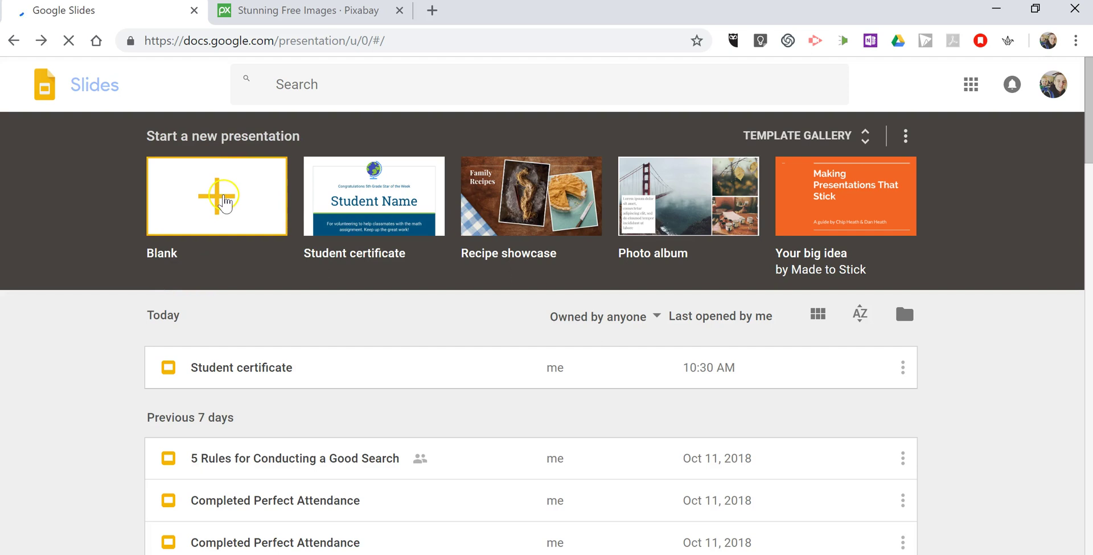
Create a new presentation, switch its slide to the Blank layout, and close the Themes panel
click(230, 206)
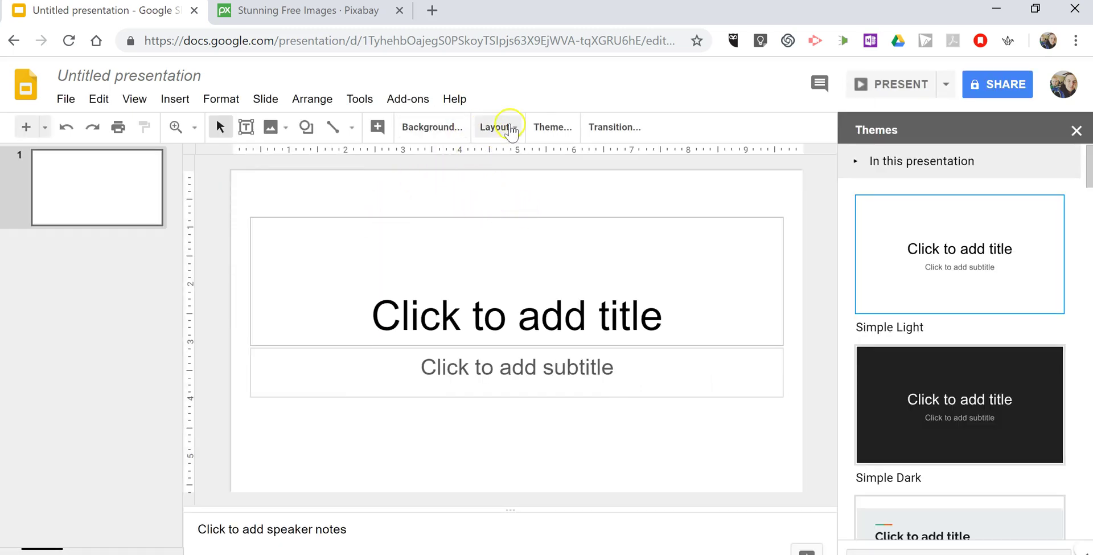
click(494, 127)
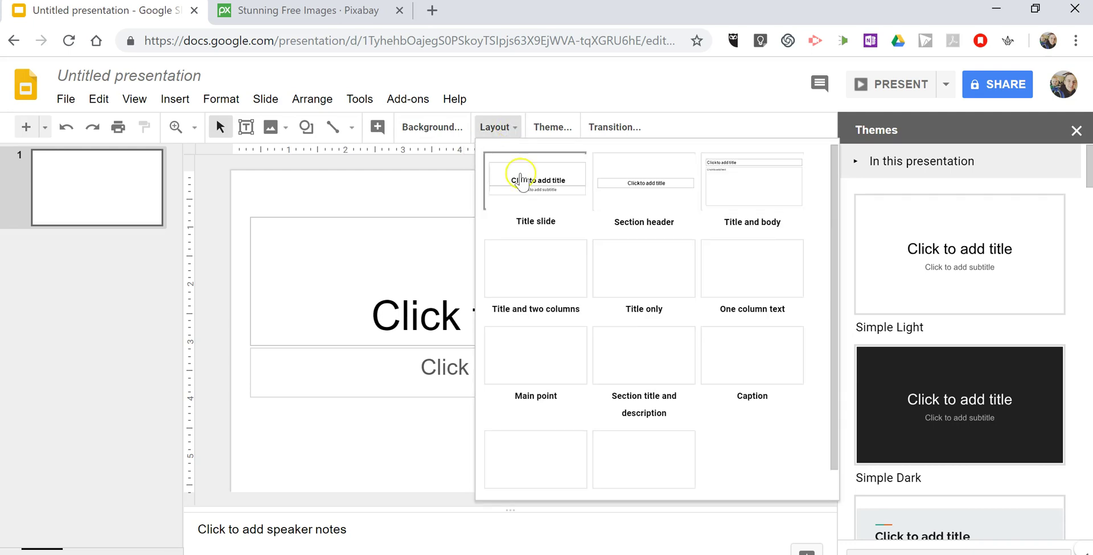
click(666, 466)
click(1076, 131)
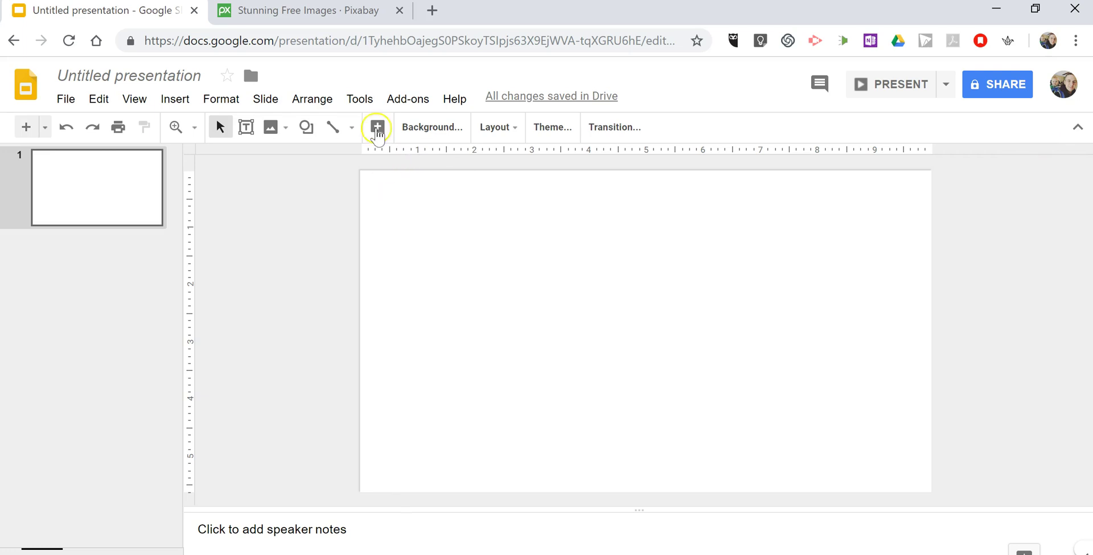
Search Pixabay for 'certificate border' and browse the results
click(334, 17)
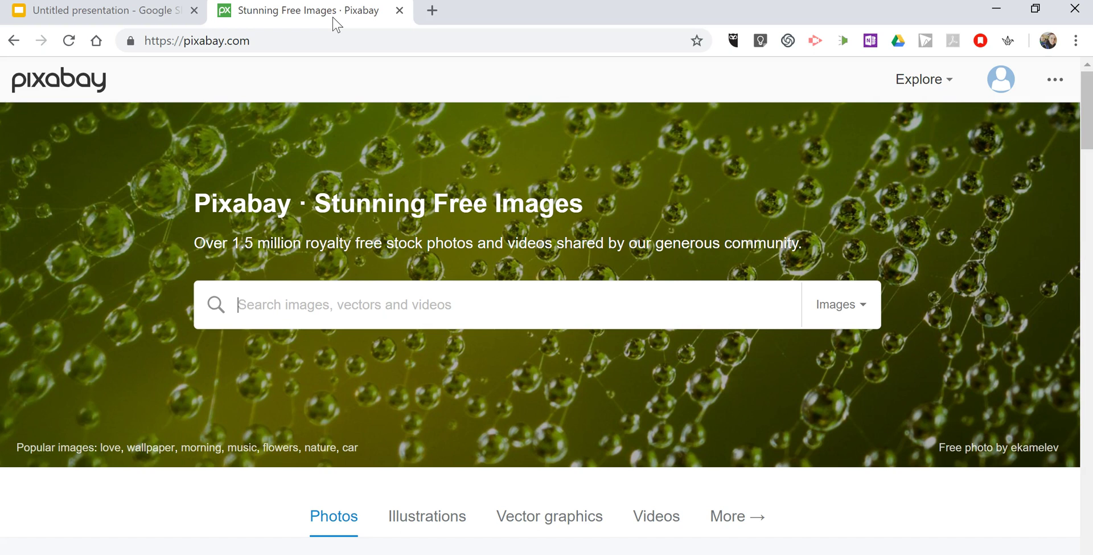
text(certifi)
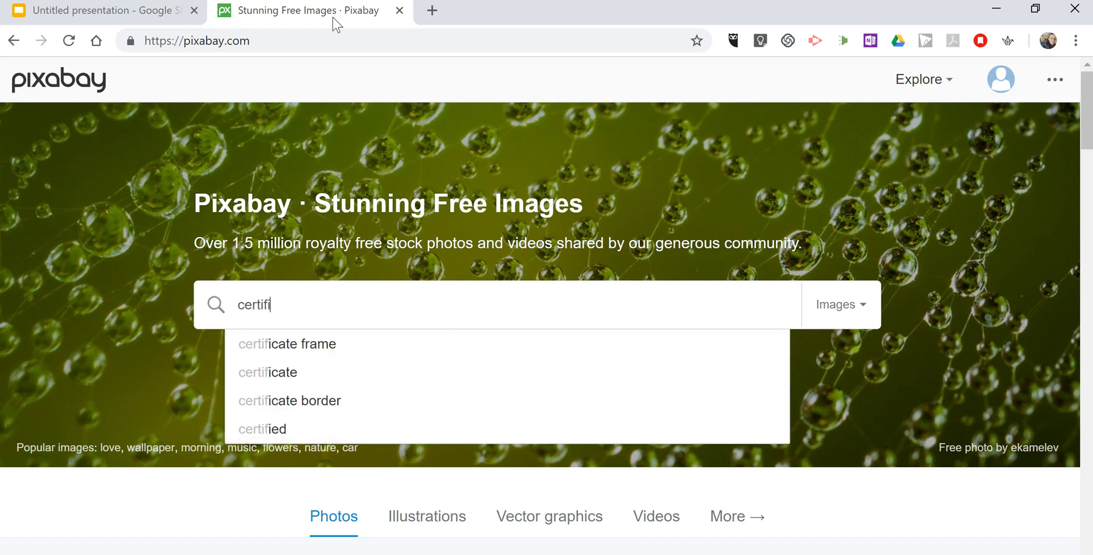
text(cate border)
key(Return)
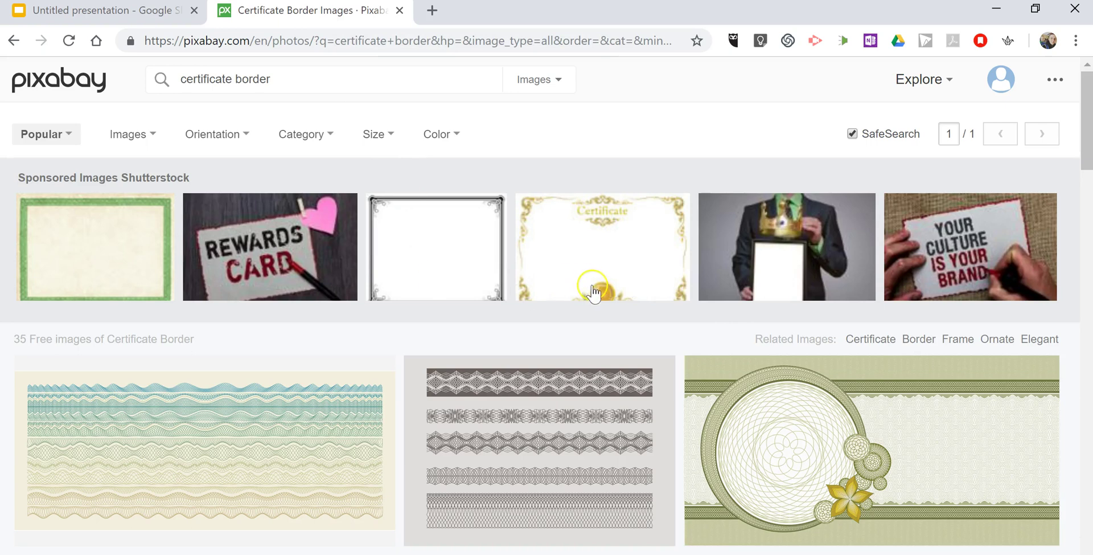
scroll(595, 298, down, 6)
scroll(596, 302, down, 3)
scroll(376, 330, down, 8)
scroll(667, 312, down, 6)
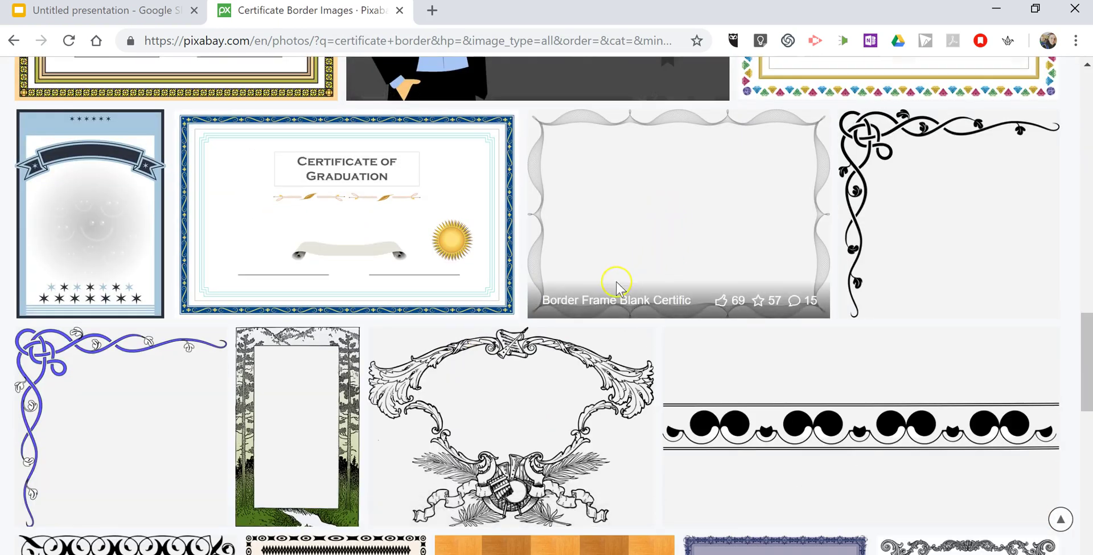
scroll(612, 284, down, 3)
scroll(513, 299, up, 10)
scroll(364, 290, up, 1)
scroll(216, 285, up, 2)
Download the Certificate Border Blank Bronze image at 1920×1357, then return to Slides
click(166, 268)
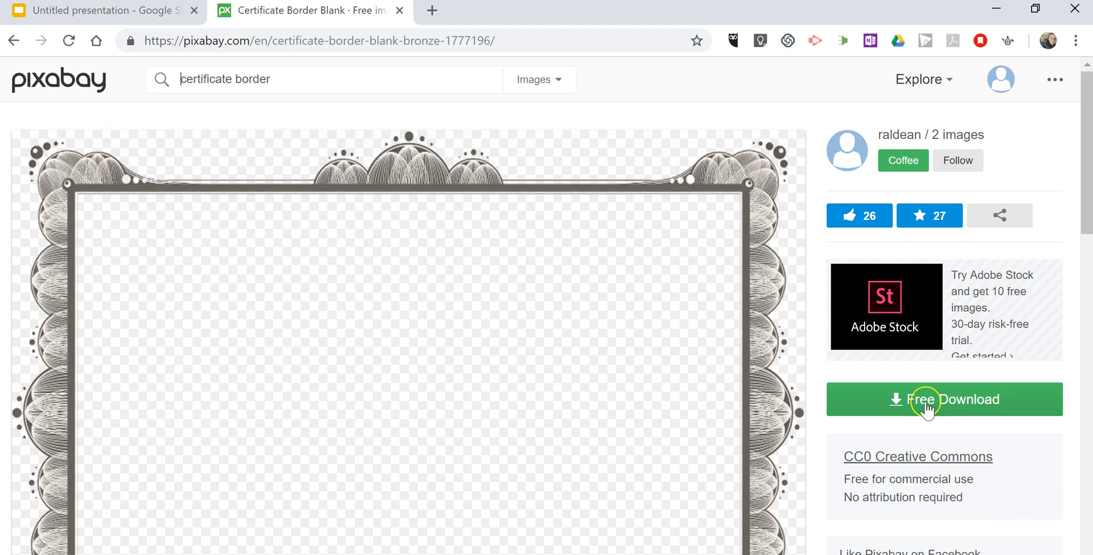
click(926, 406)
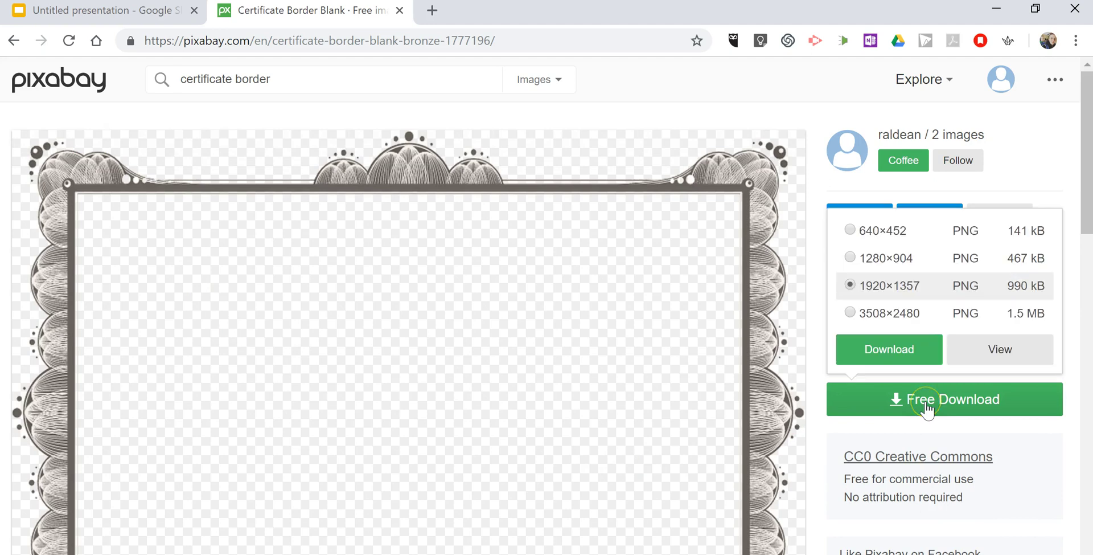
click(905, 348)
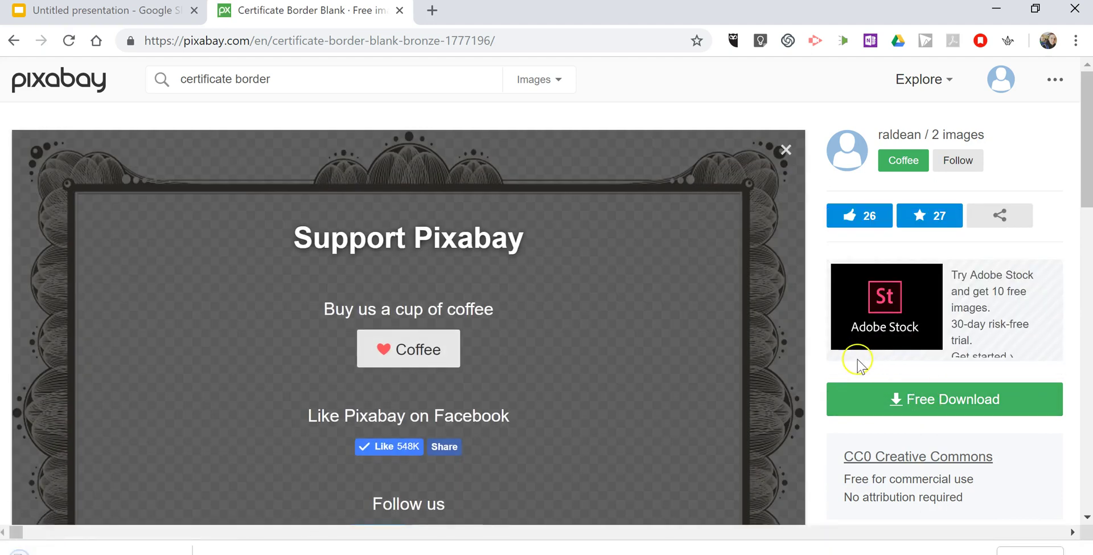
click(147, 16)
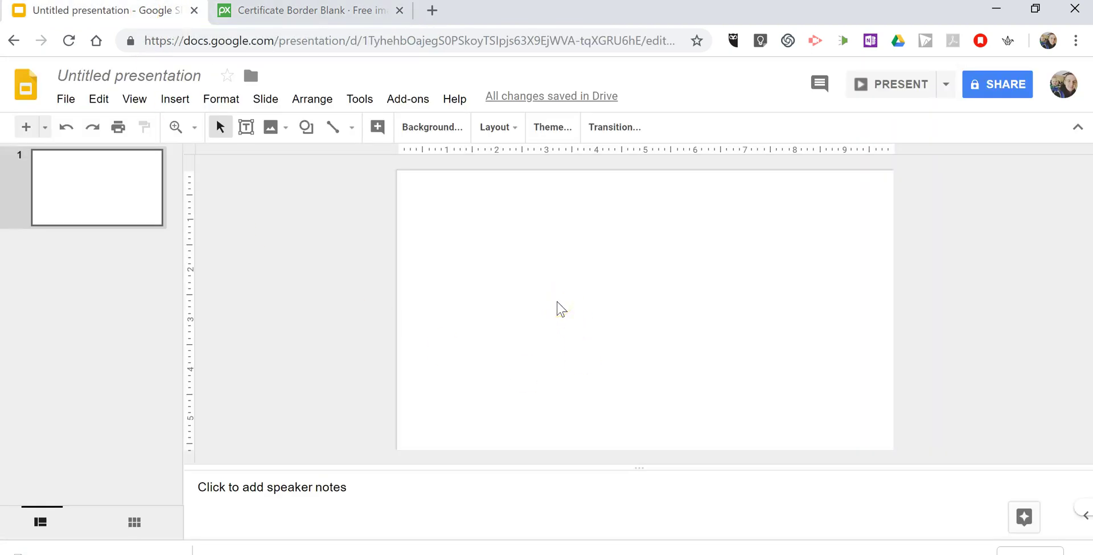
Upload the downloaded bronze certificate border PNG as the slide's background image
click(425, 127)
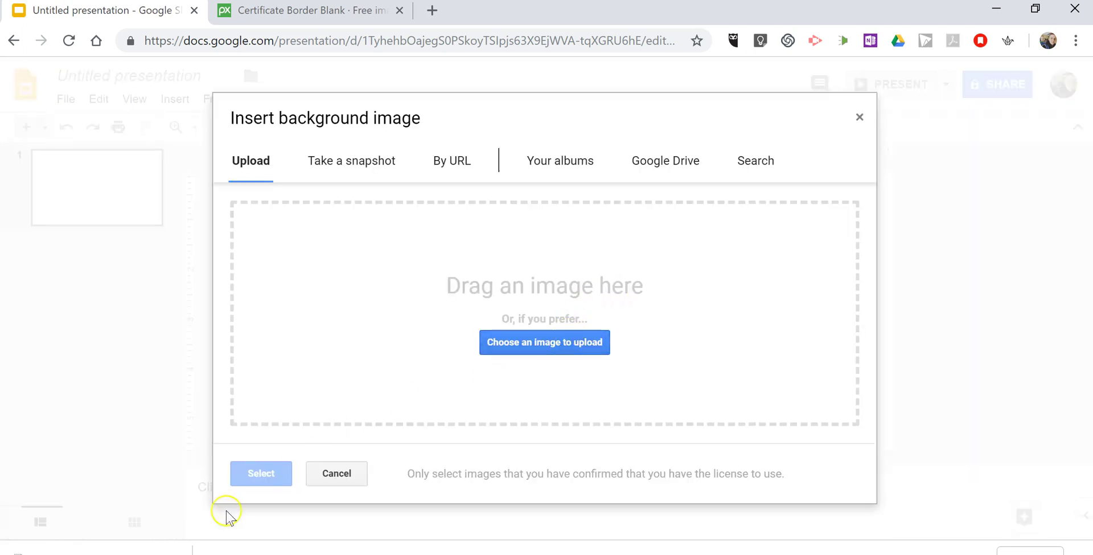
drag(112, 551, 552, 333)
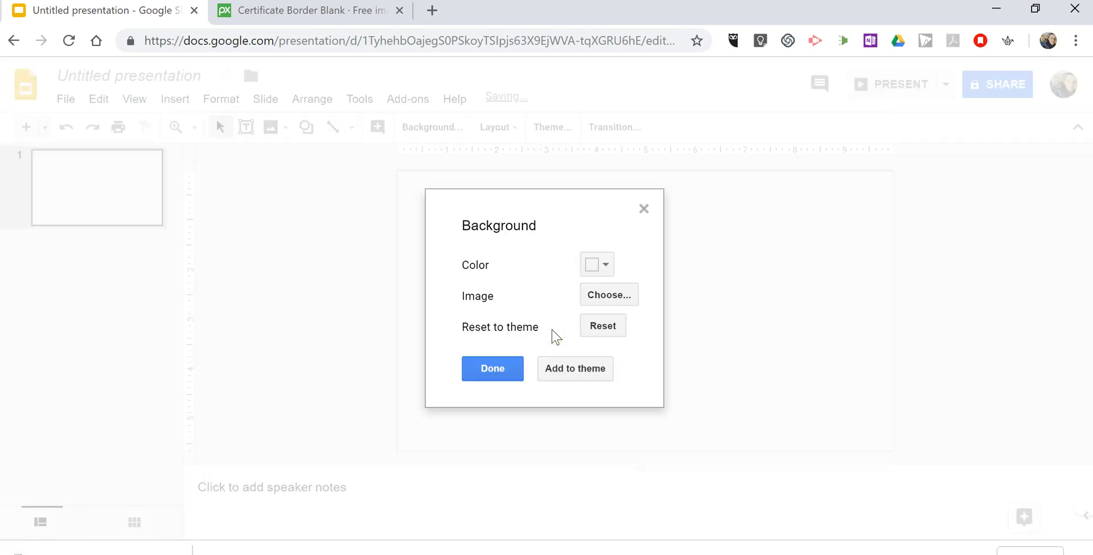
click(503, 373)
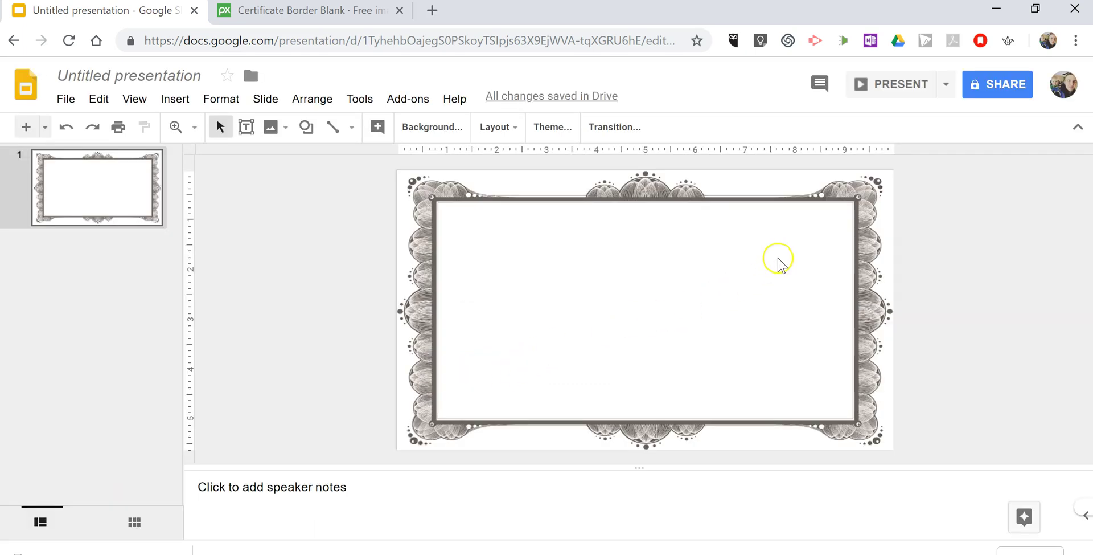
Add a text box across the top of the slide reading 'Perfect Attendance'
click(246, 127)
drag(468, 219, 826, 280)
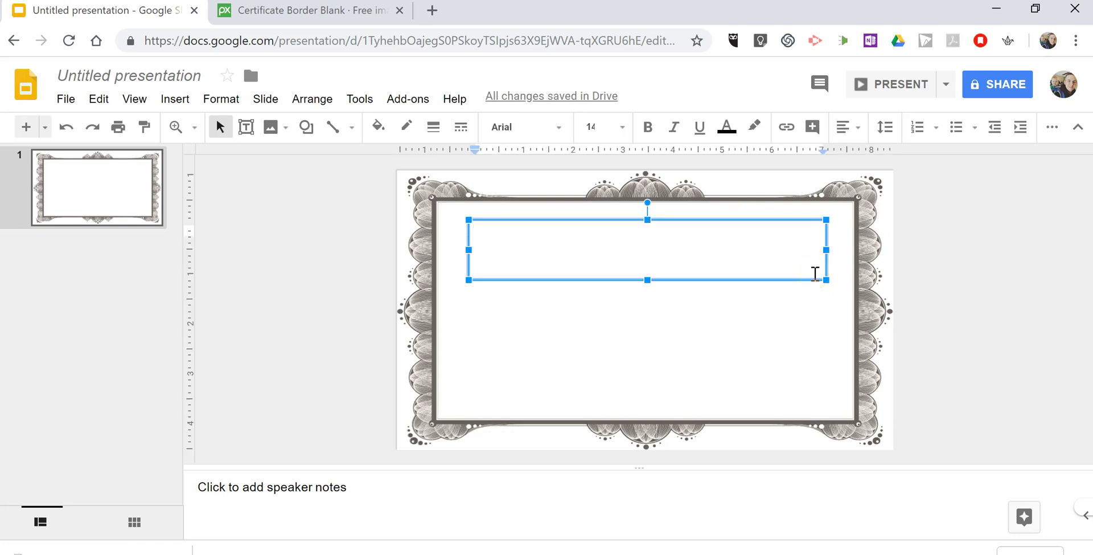
text(Perfect Attendance)
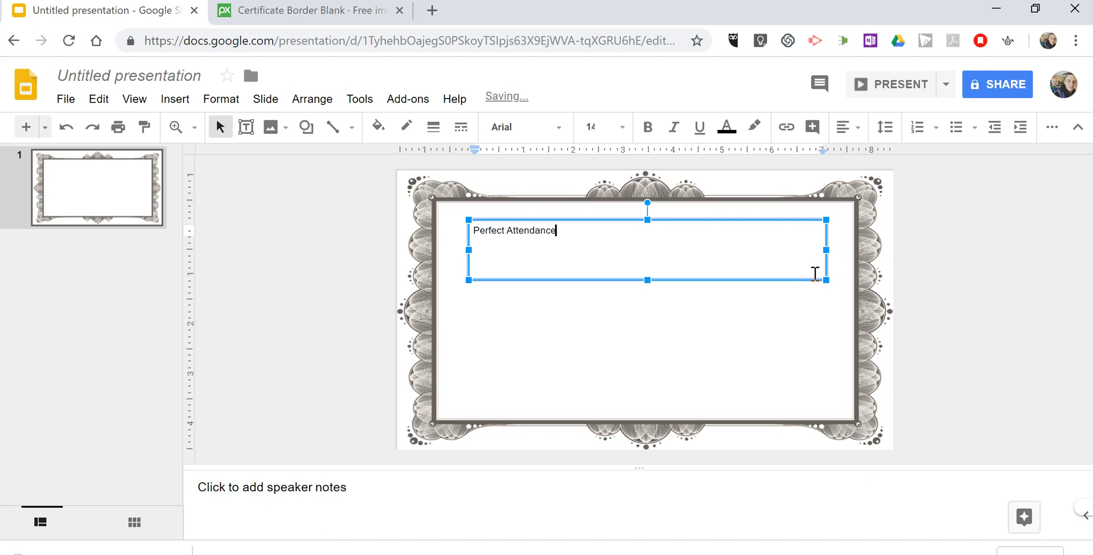
key(ctrl+a)
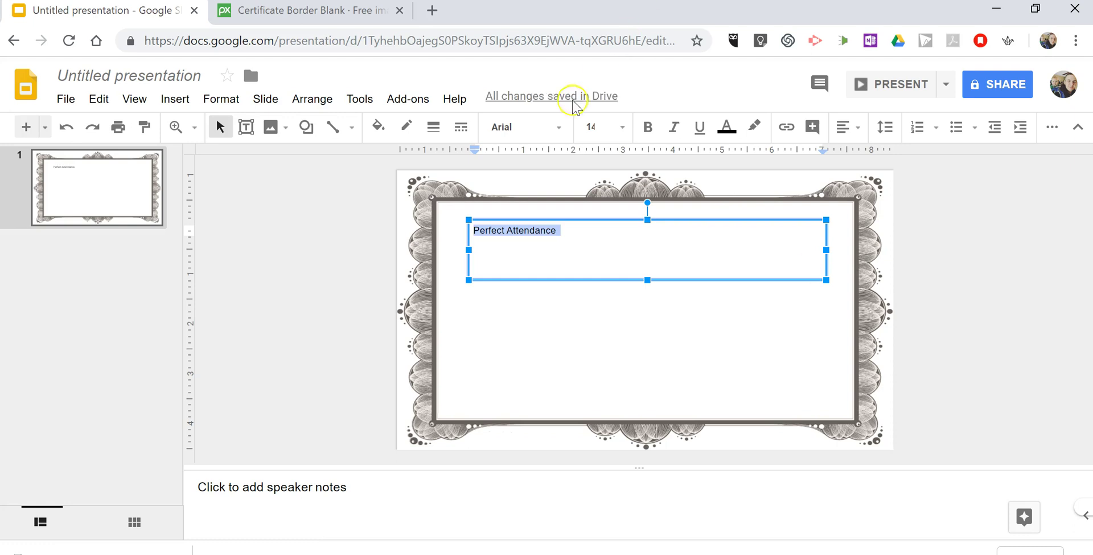
Format the title as centred Abril Fatface at 48 pt so it fits one line
click(545, 128)
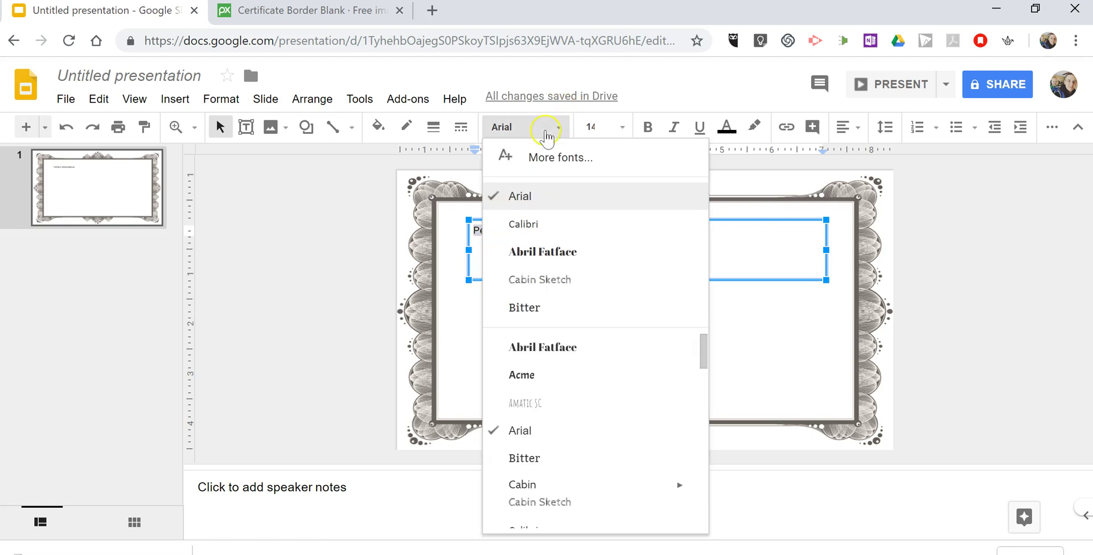
click(557, 358)
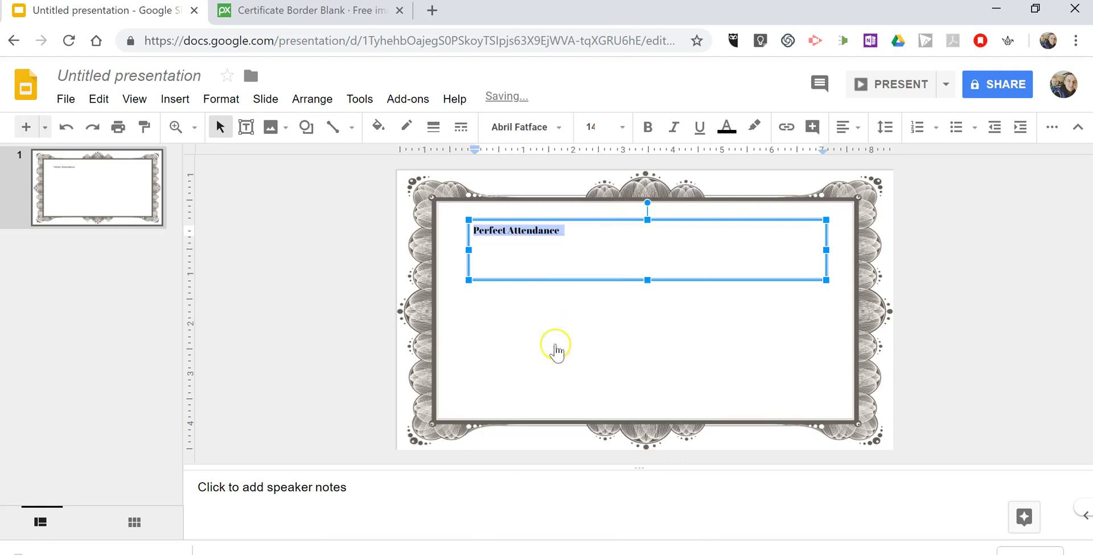
click(601, 126)
click(602, 429)
click(850, 128)
click(872, 152)
click(592, 127)
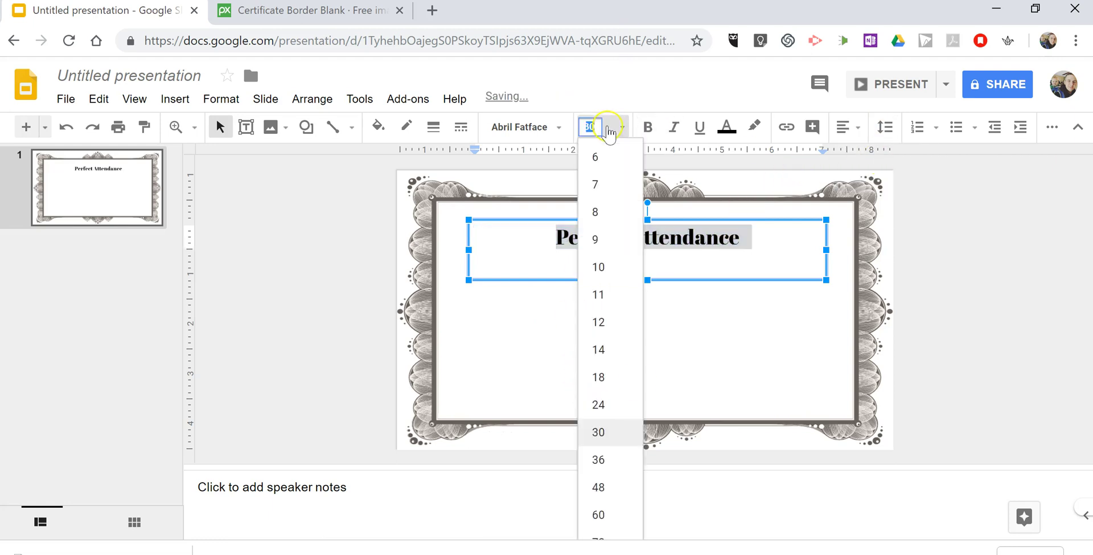
click(599, 515)
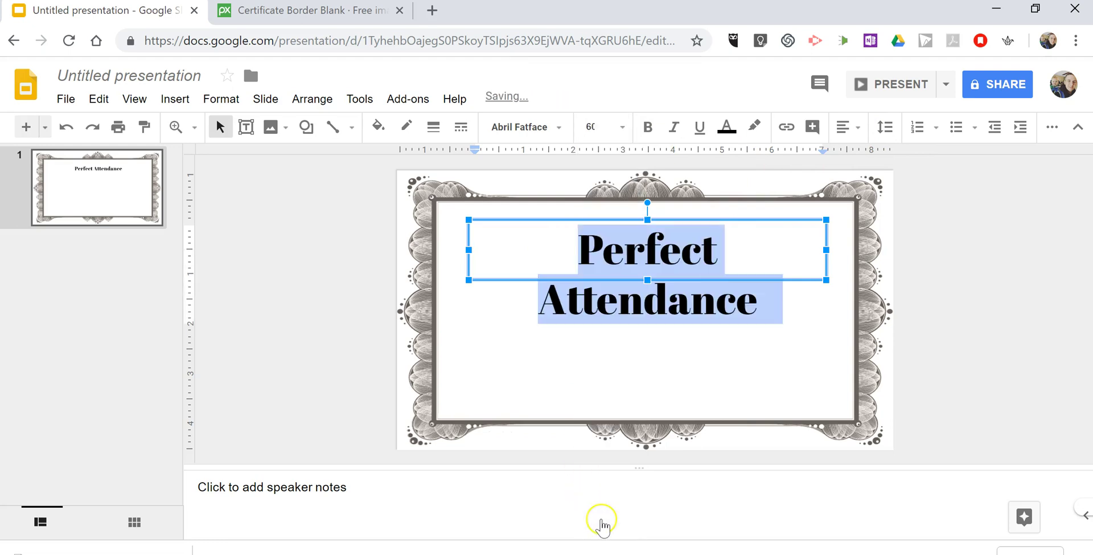
click(622, 132)
click(601, 484)
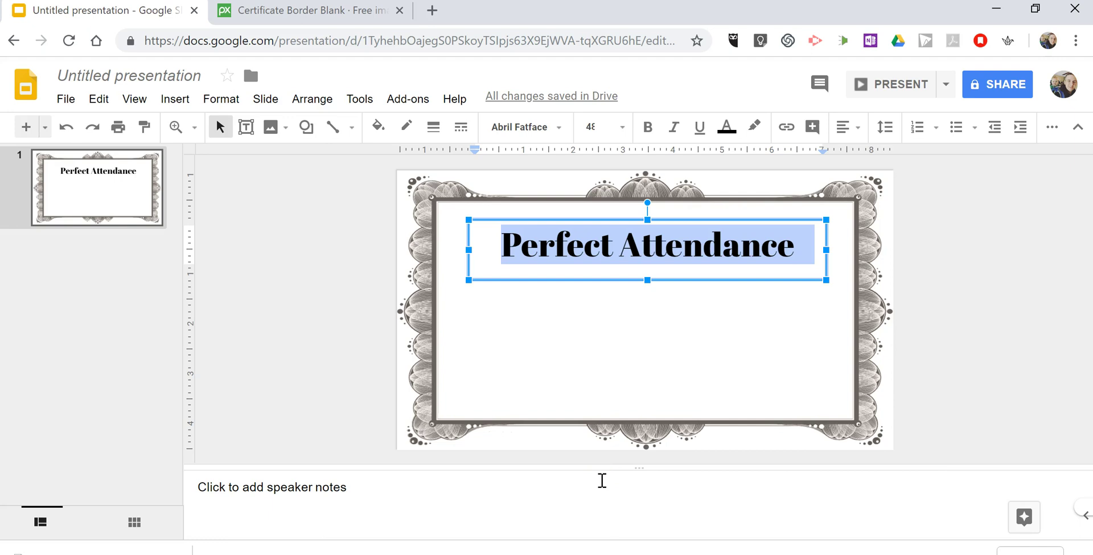
Add a text box below the title containing the <<name>> placeholder
click(537, 315)
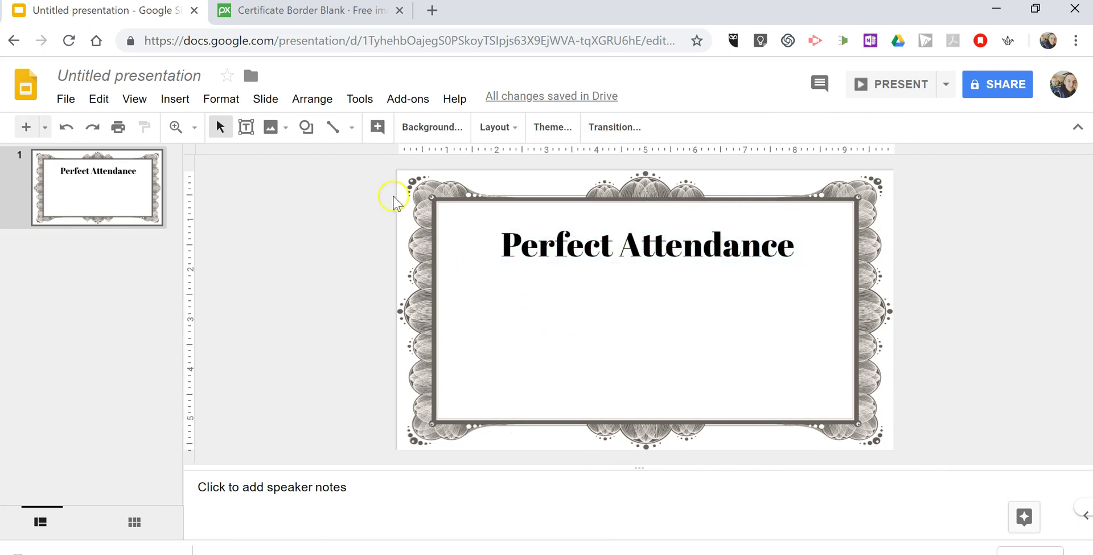
click(246, 127)
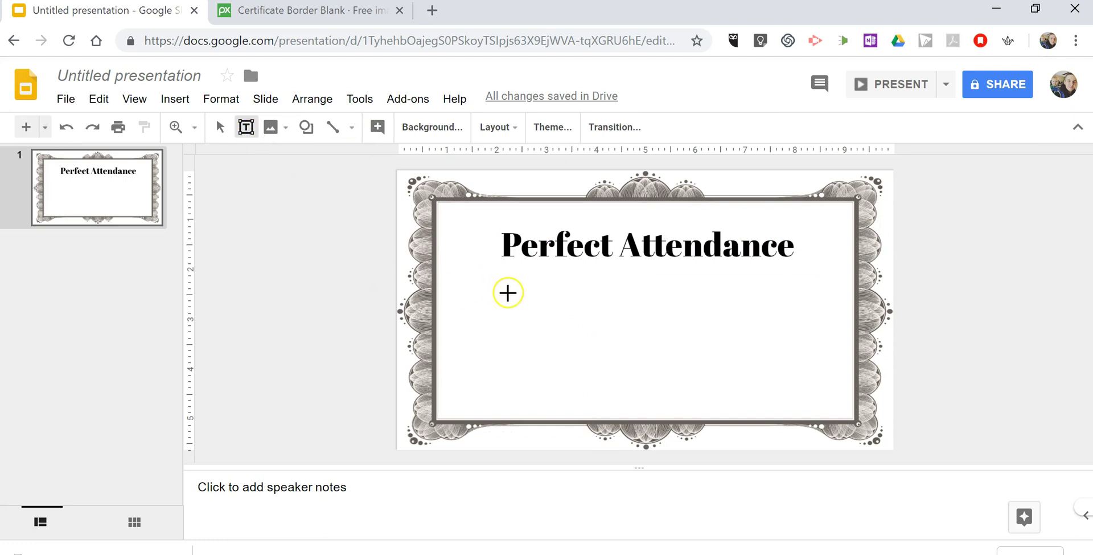
drag(509, 287, 789, 344)
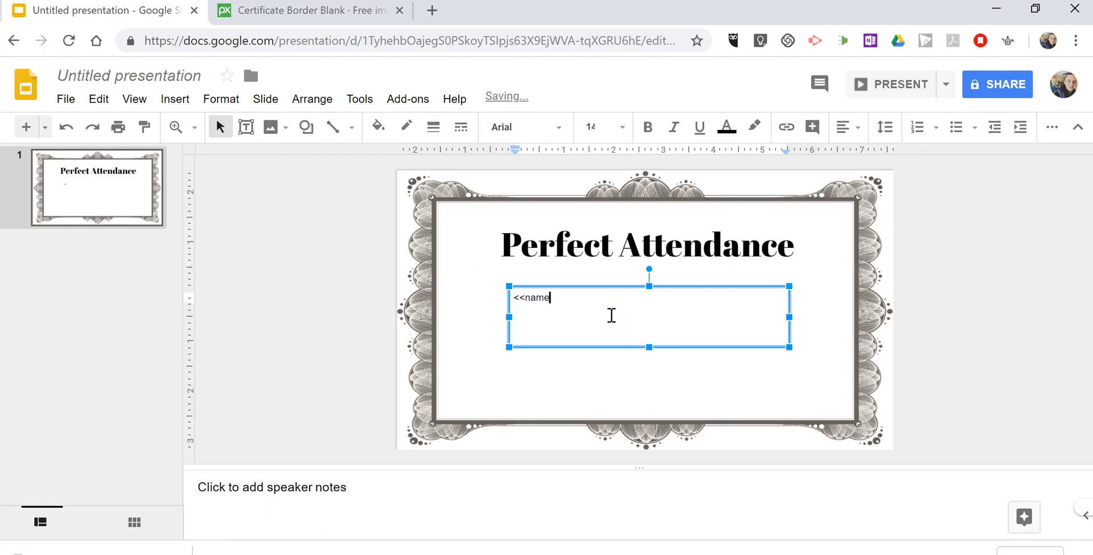
key(ctrl+a)
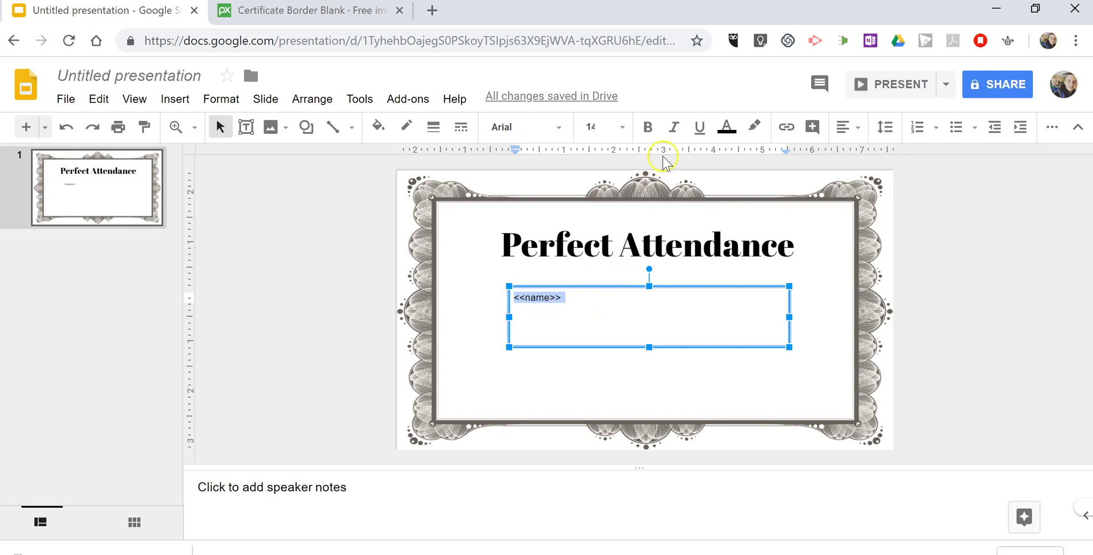
Centre the <<name>> text and set it to Abril Fatface, size 36
click(844, 126)
click(868, 152)
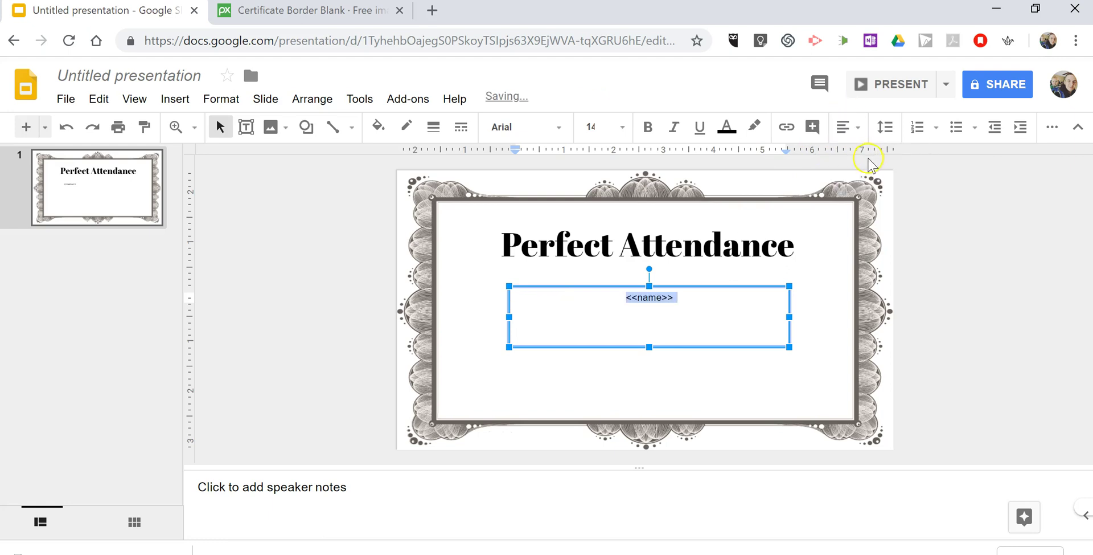
click(541, 127)
click(532, 196)
click(621, 126)
click(599, 459)
click(954, 329)
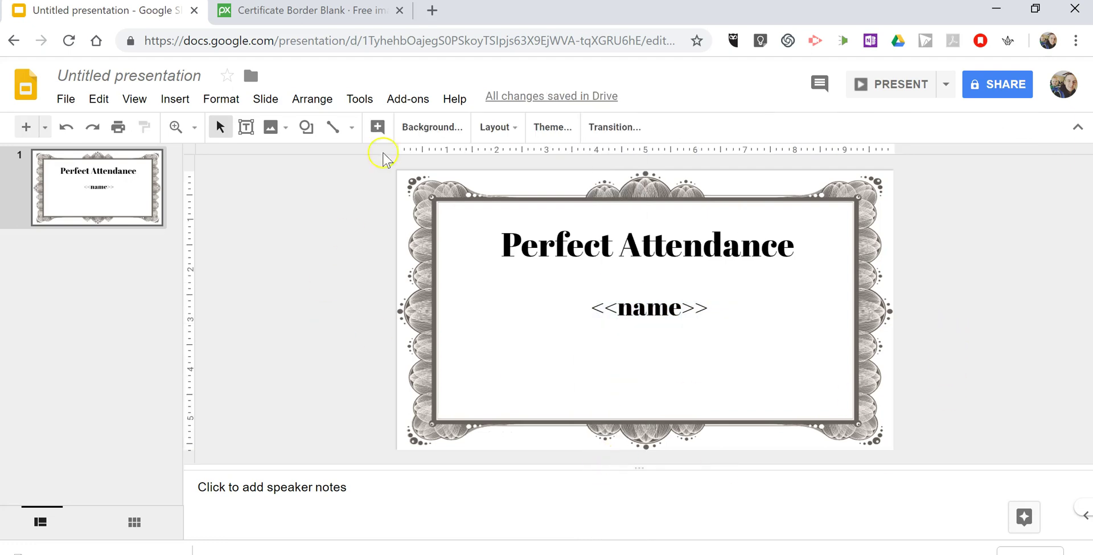
Add a bottom-right text box with the date 10/16/2018 in Abril Fatface
click(256, 131)
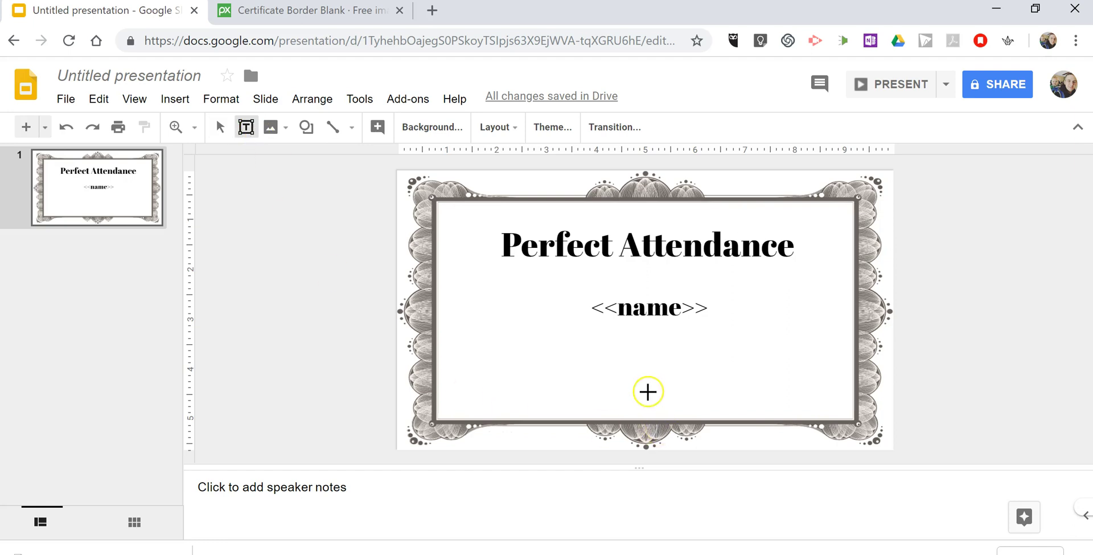
drag(716, 385, 847, 411)
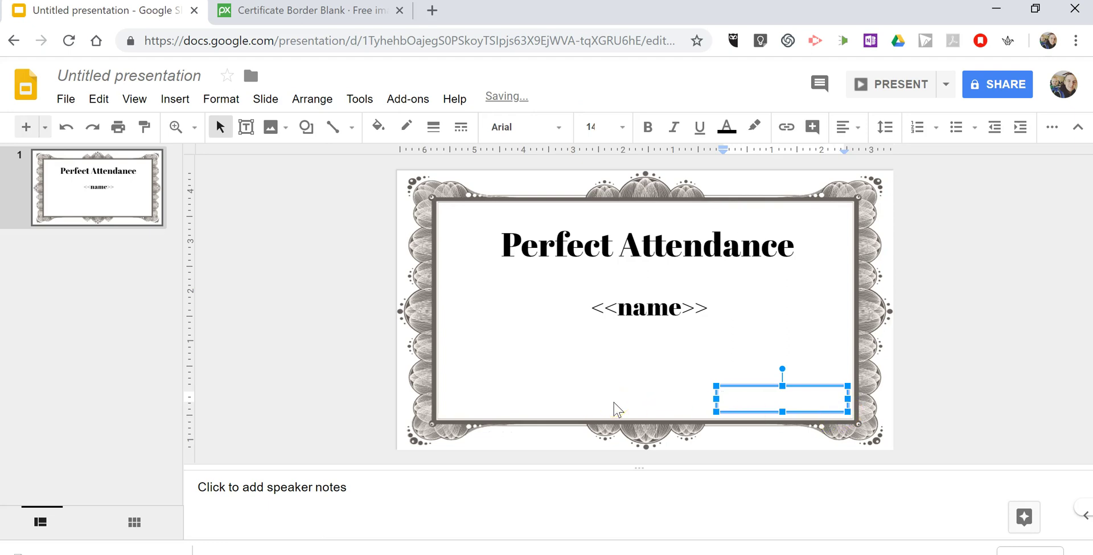
text(10/16/2018)
key(ctrl+a)
click(519, 126)
click(553, 200)
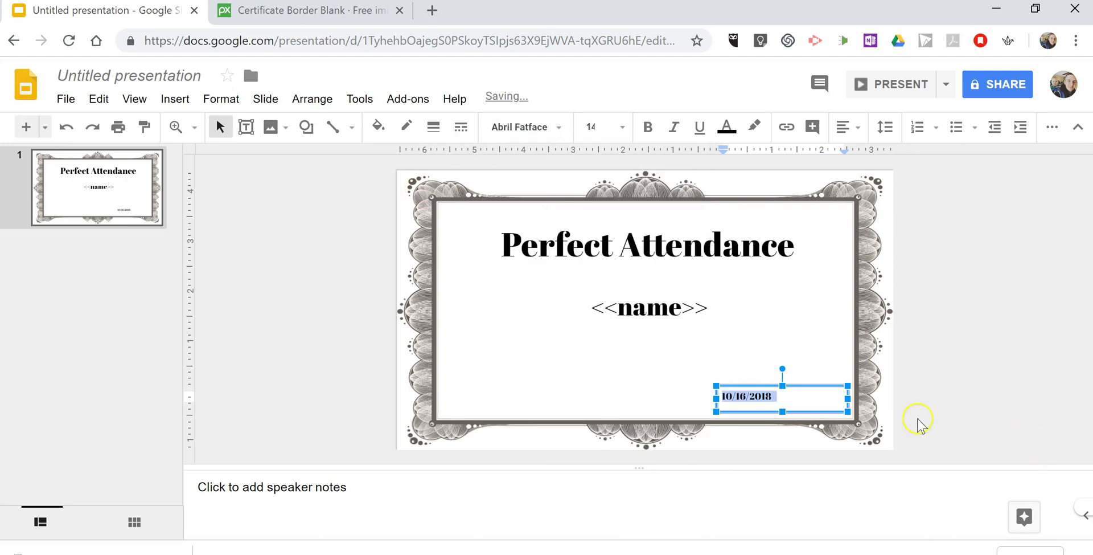
click(524, 395)
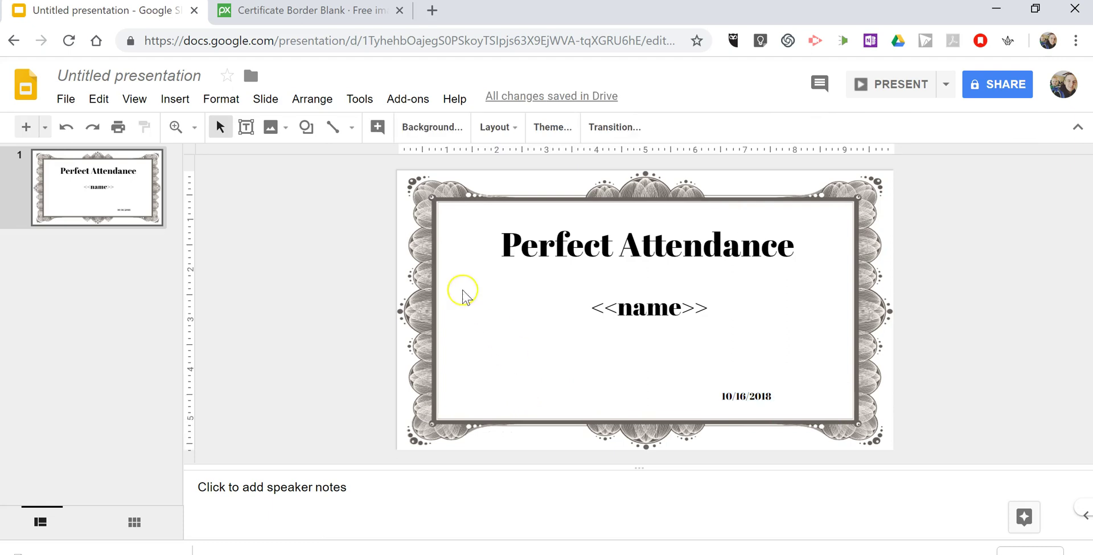
Add the signer's name in a bottom-left text box, shifted down one line
click(248, 127)
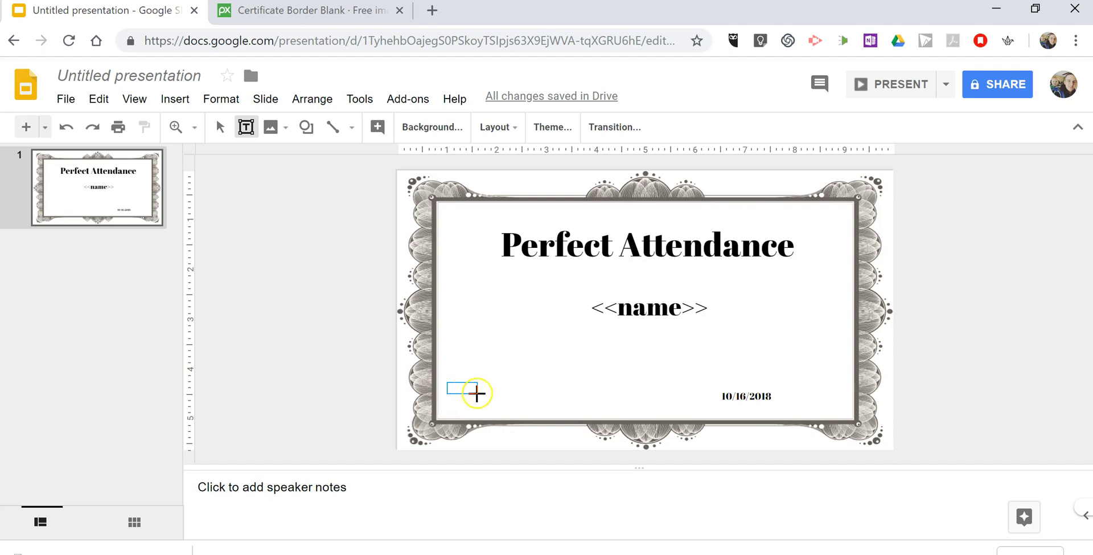
drag(477, 393, 566, 410)
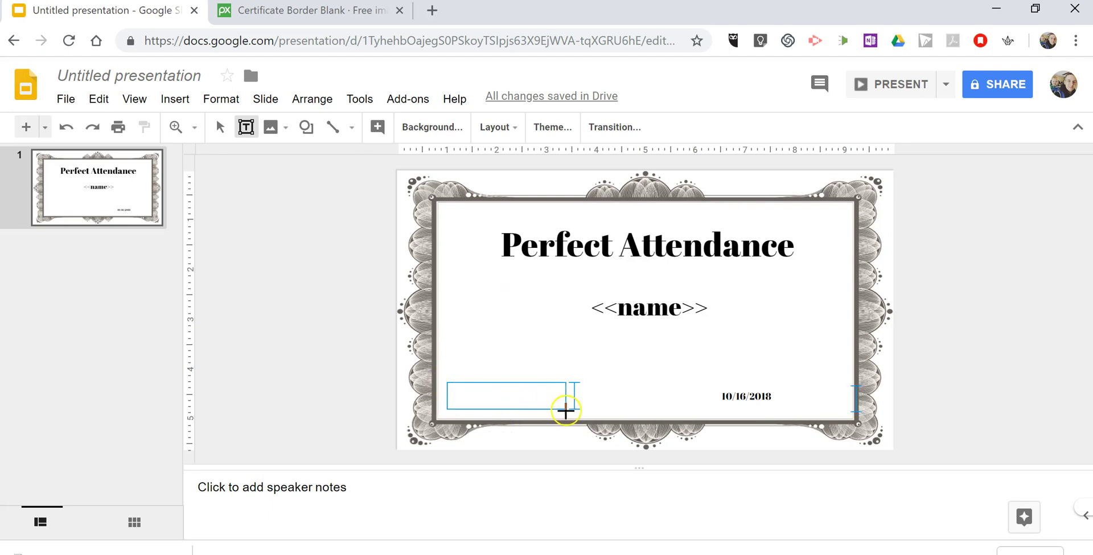
text(Richard Byrne)
key(Home)
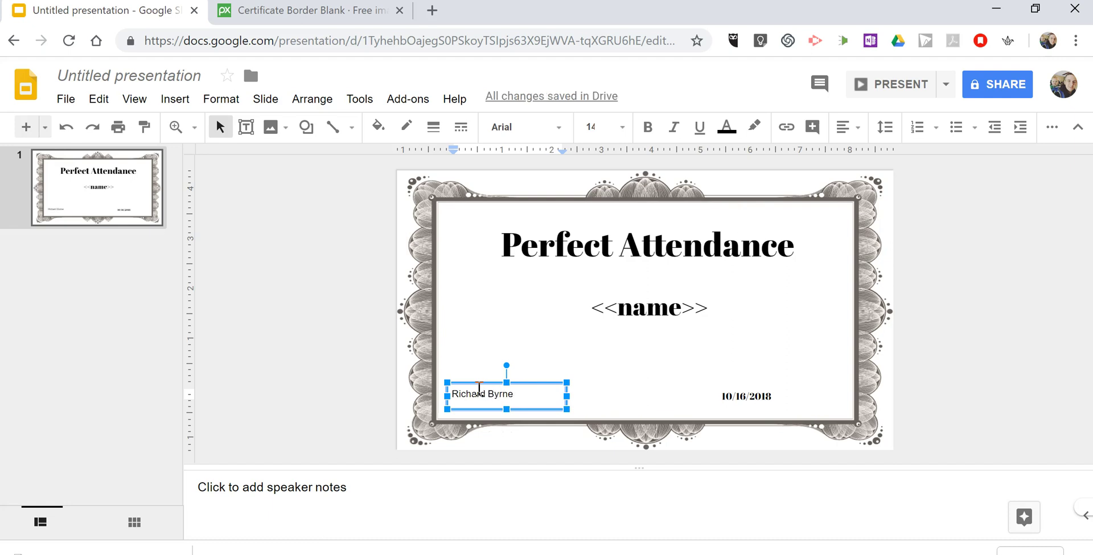
key(Return)
key(Up)
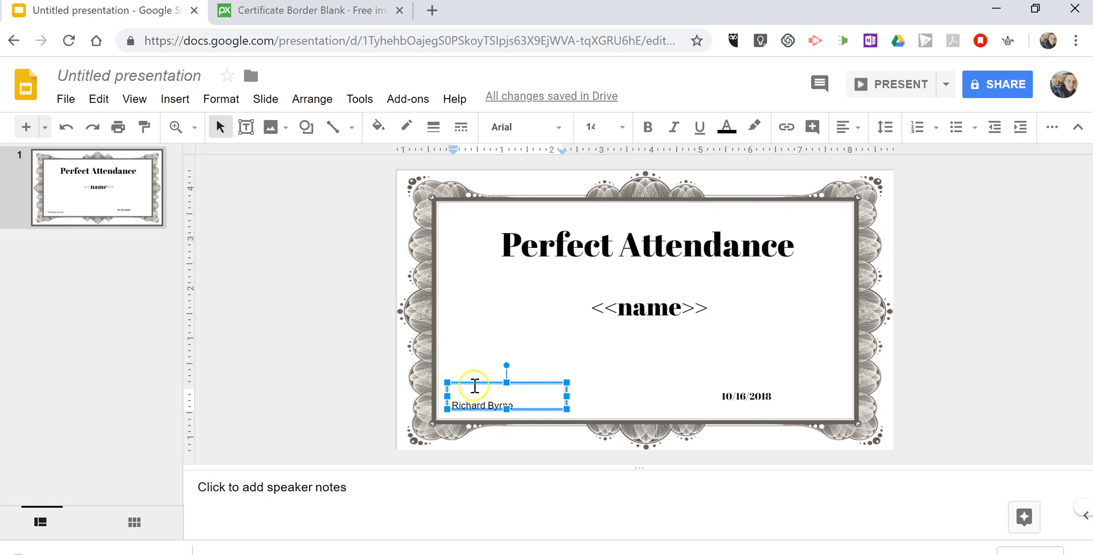
click(367, 374)
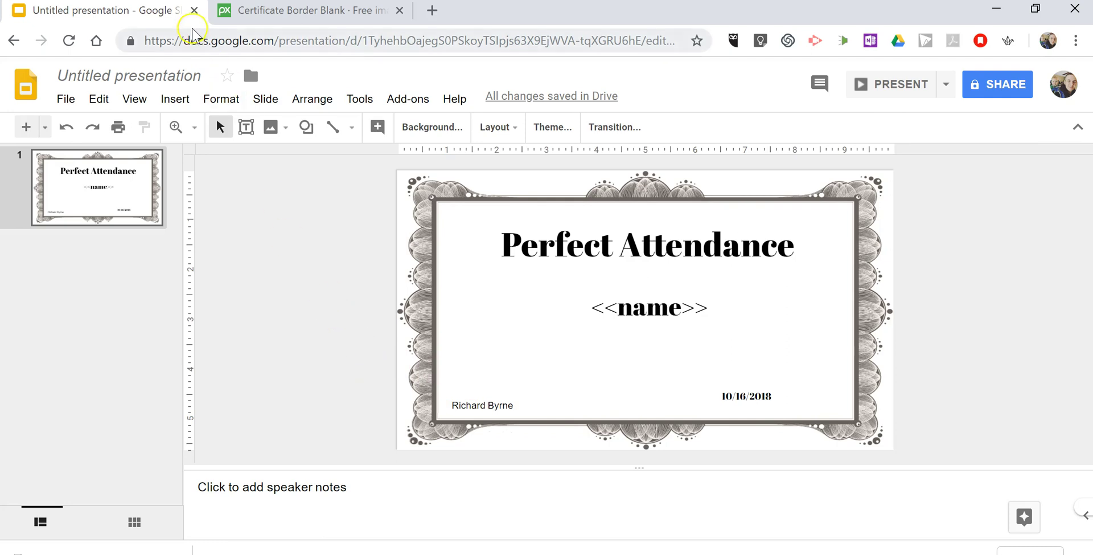
Rename the untitled presentation to 'Certificate'
click(171, 71)
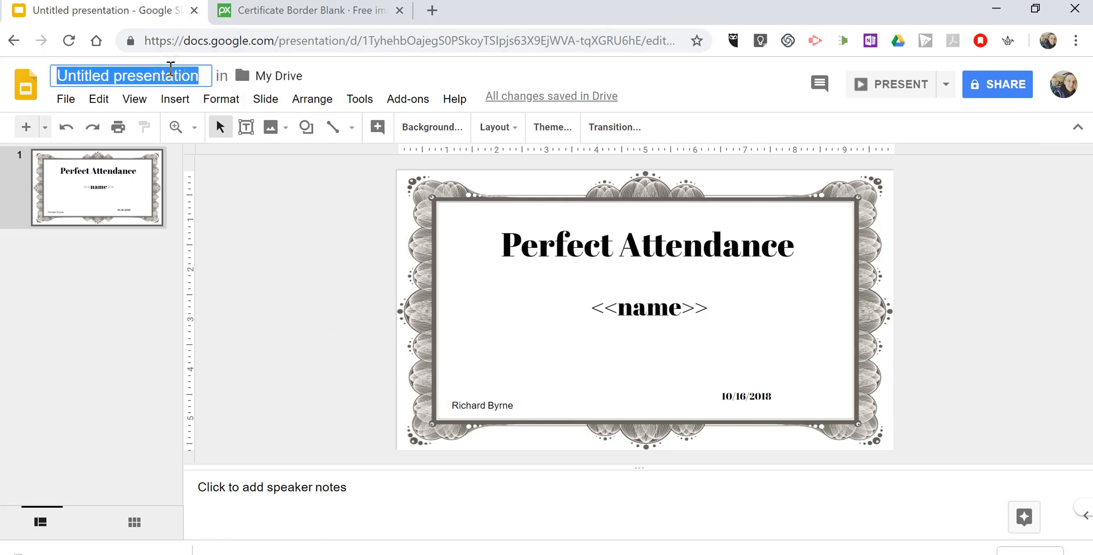
text(Certificate)
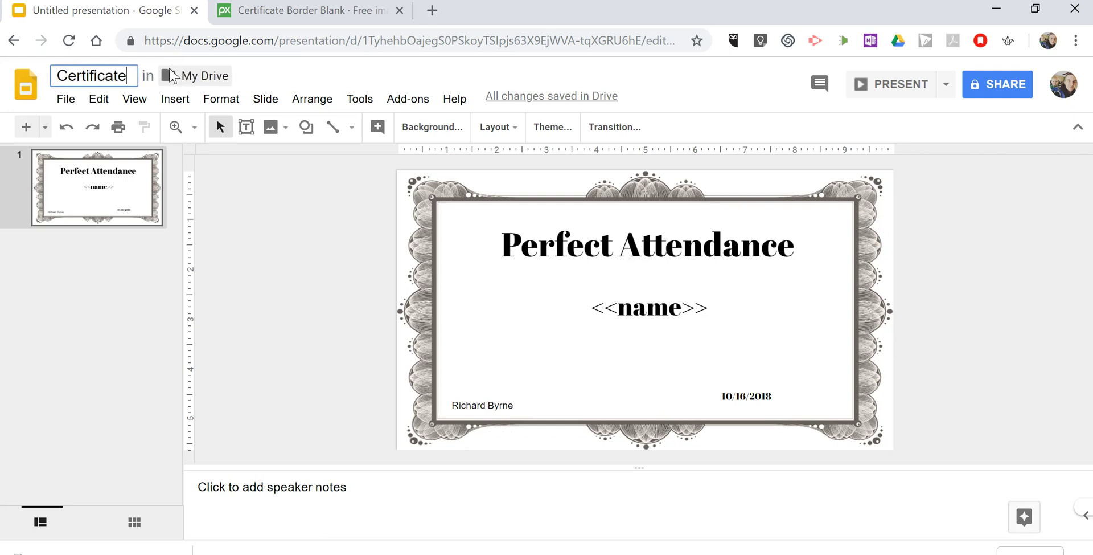
click(245, 294)
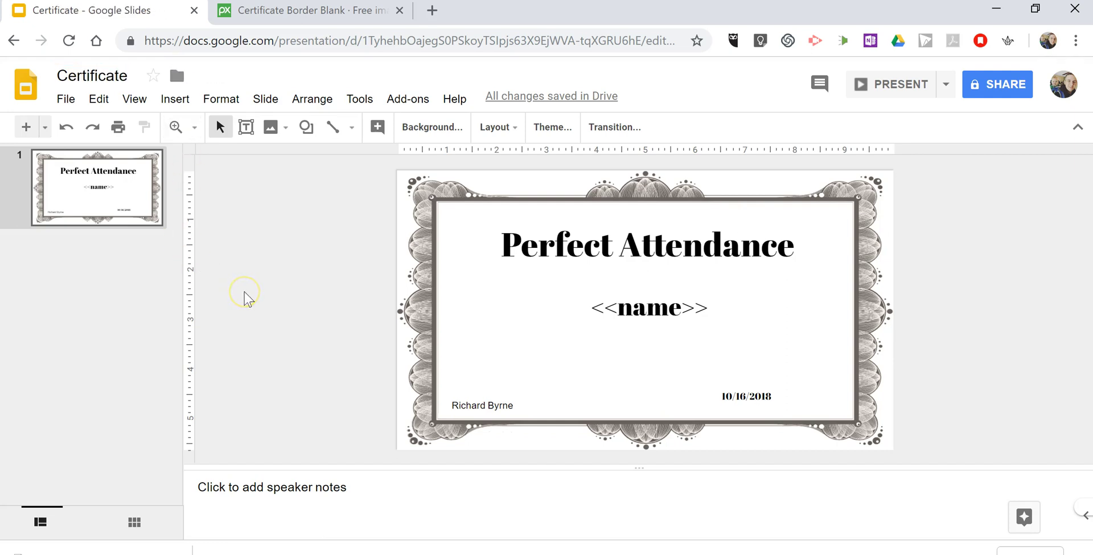